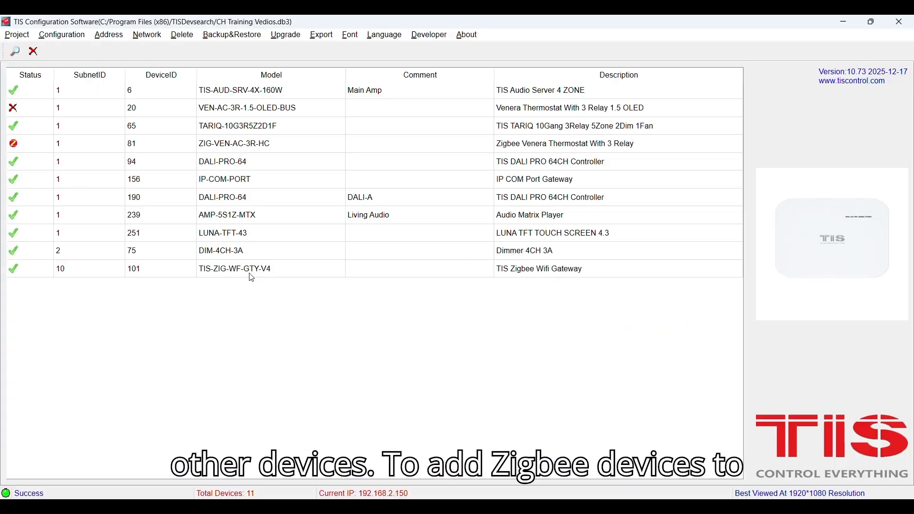
Step: Open the TIS-ZIG-WF-GTY-V4 gateway, list its Zigbee security devices and open the join window
left_click(253, 274)
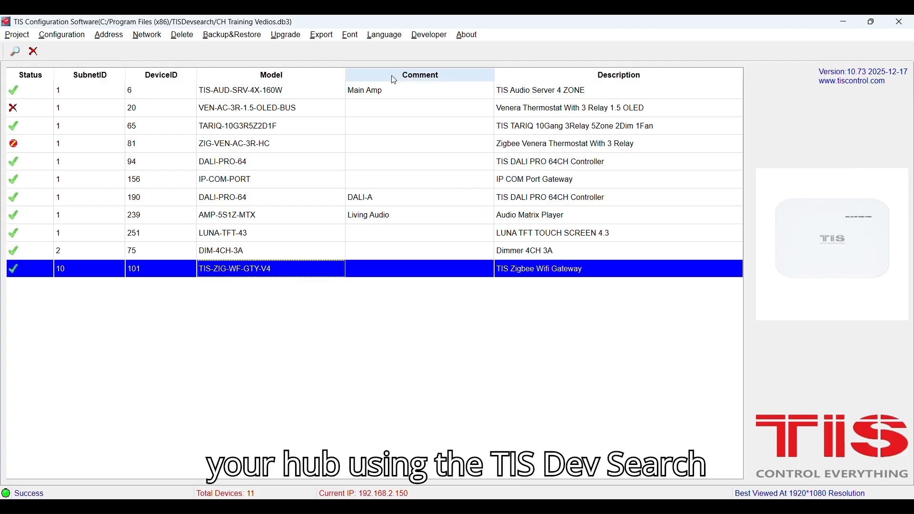
left_click(296, 249)
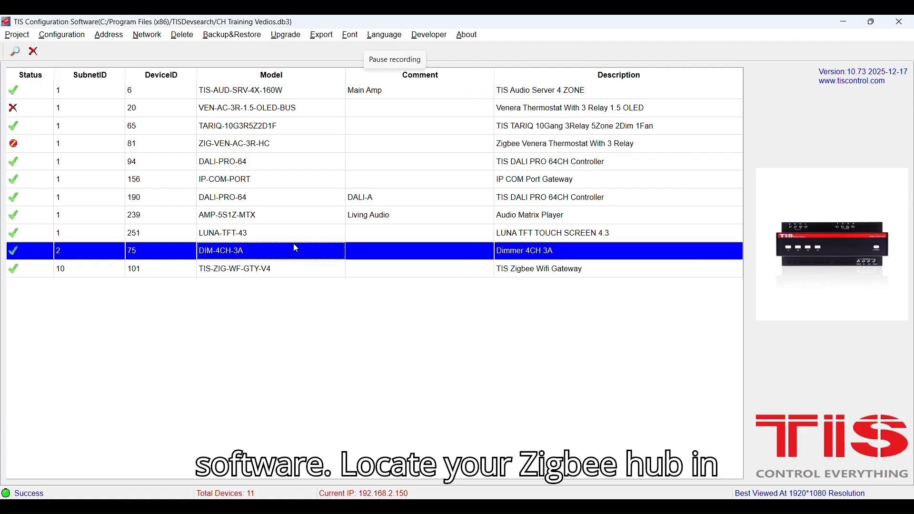
left_click(292, 269)
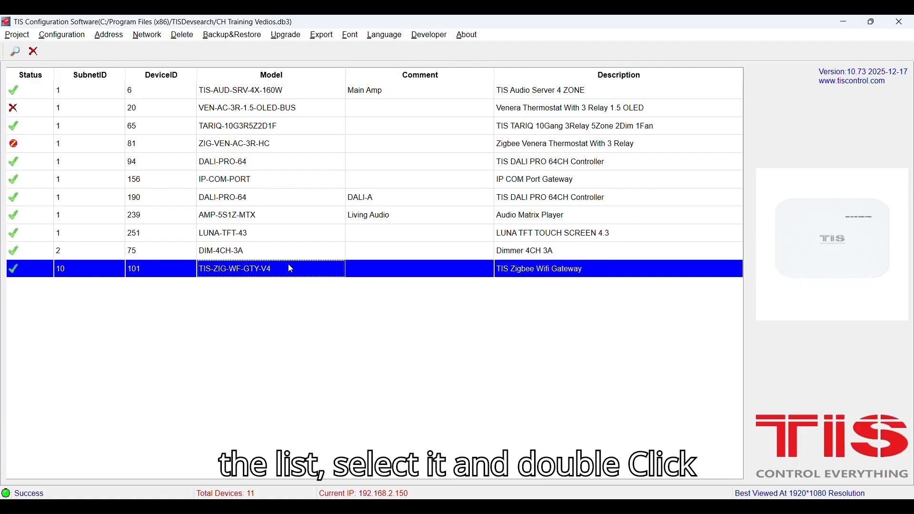
double_click(292, 269)
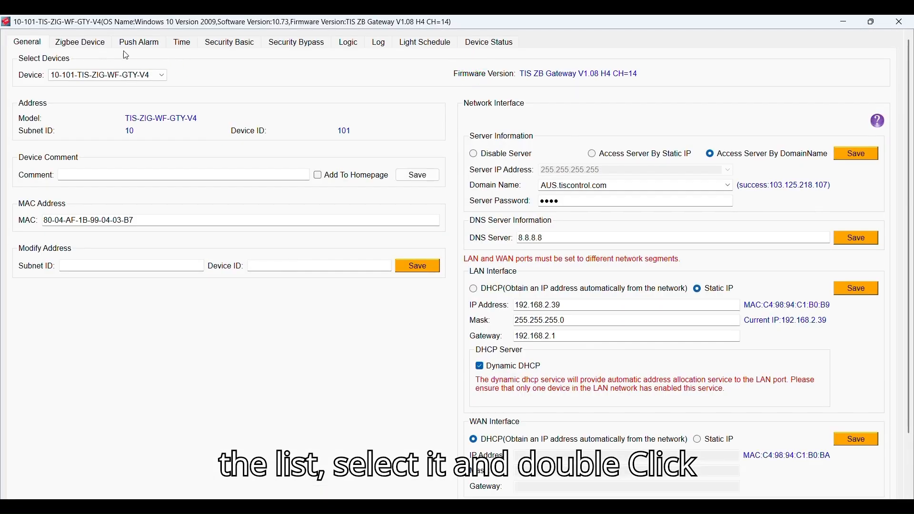
left_click(86, 46)
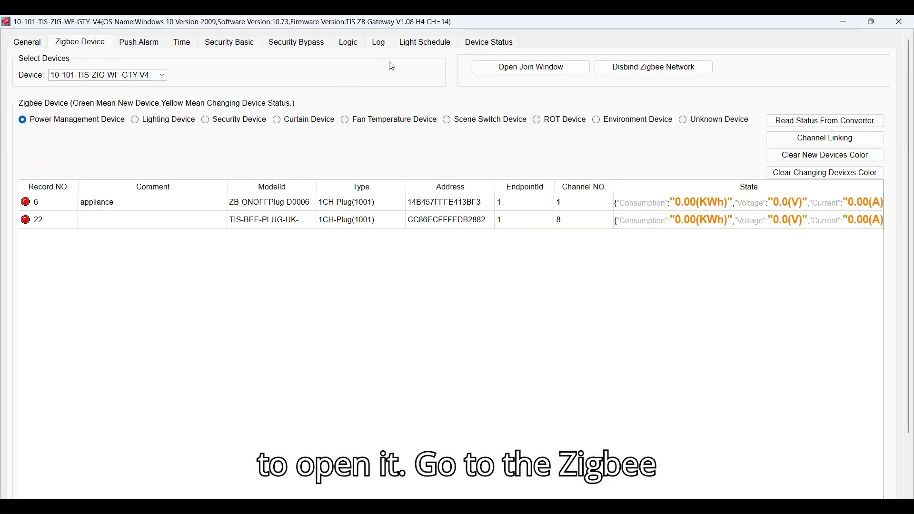
left_click(235, 123)
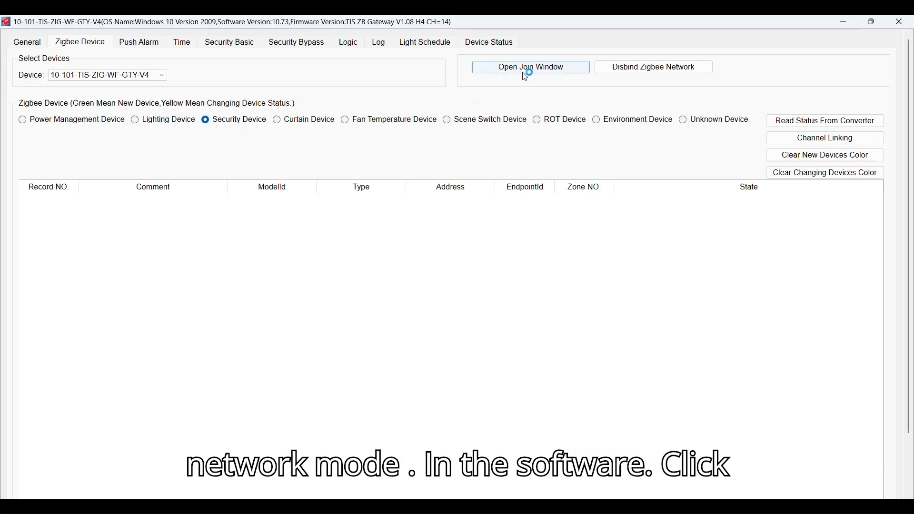
left_click(527, 75)
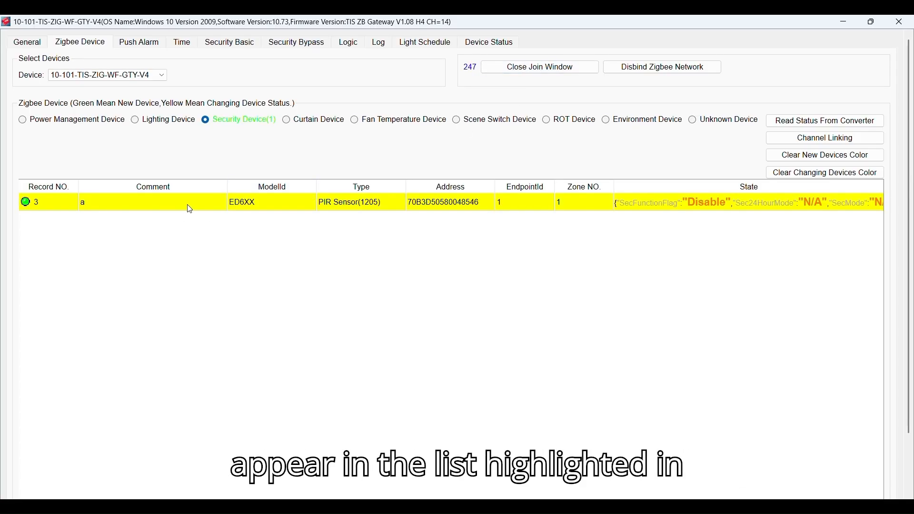
Step: Set the new PIR sensor's comment to Living PIR, add it to the homepage and enable its security function
double_click(189, 210)
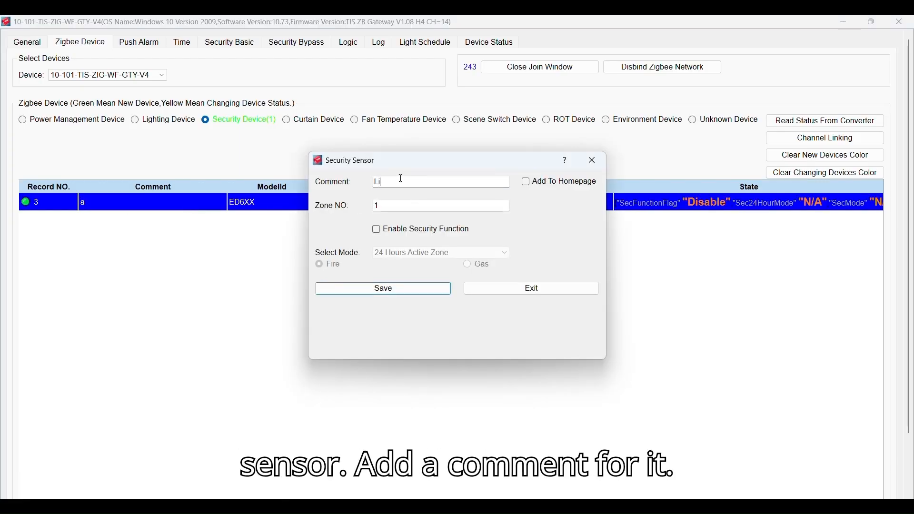
left_click(400, 179)
type("Living PIR")
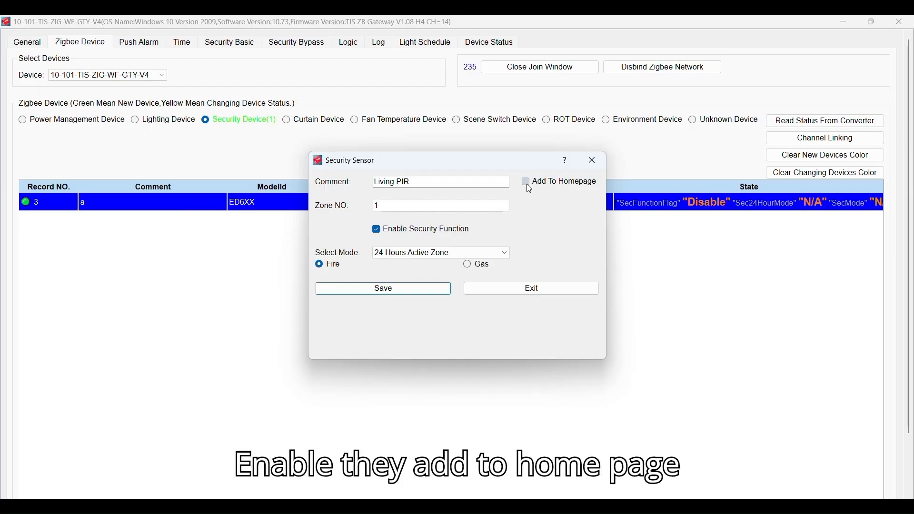
left_click(529, 186)
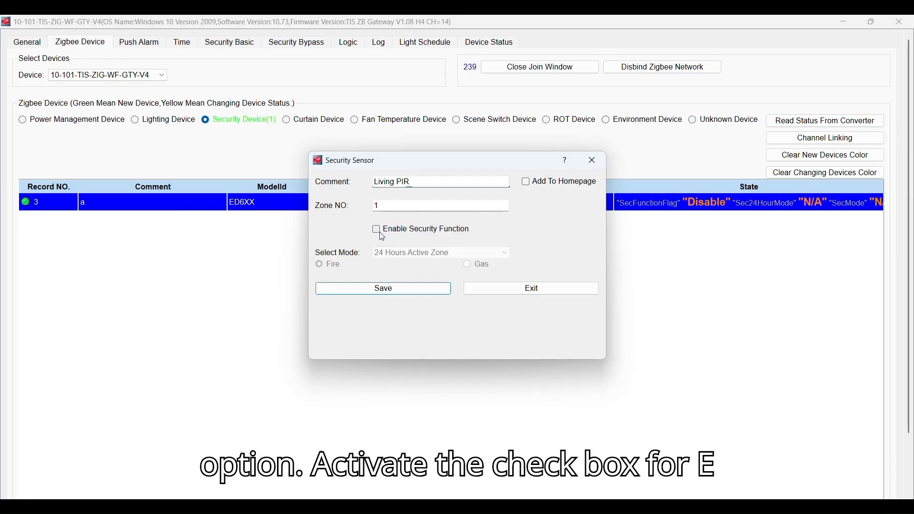
left_click(379, 234)
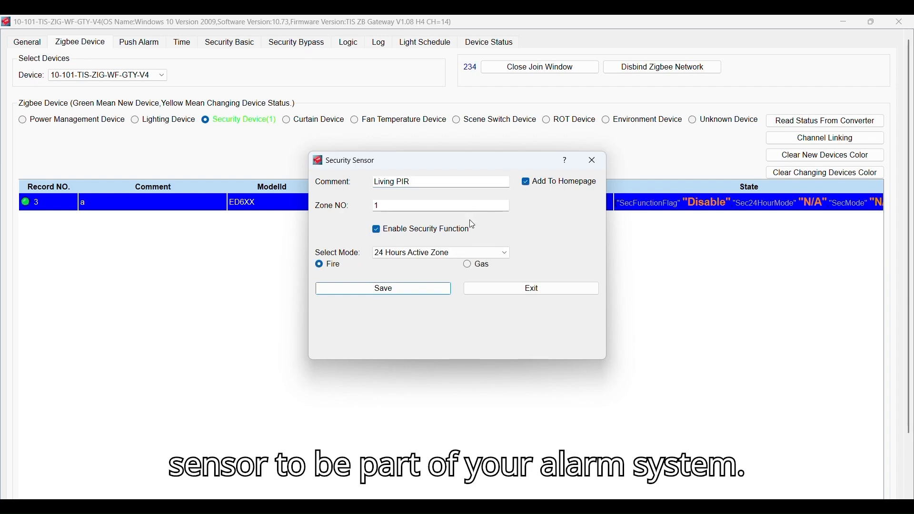
Step: Set the PIR sensor to Security Mode for Vacation and Away, and save its settings
left_click(406, 255)
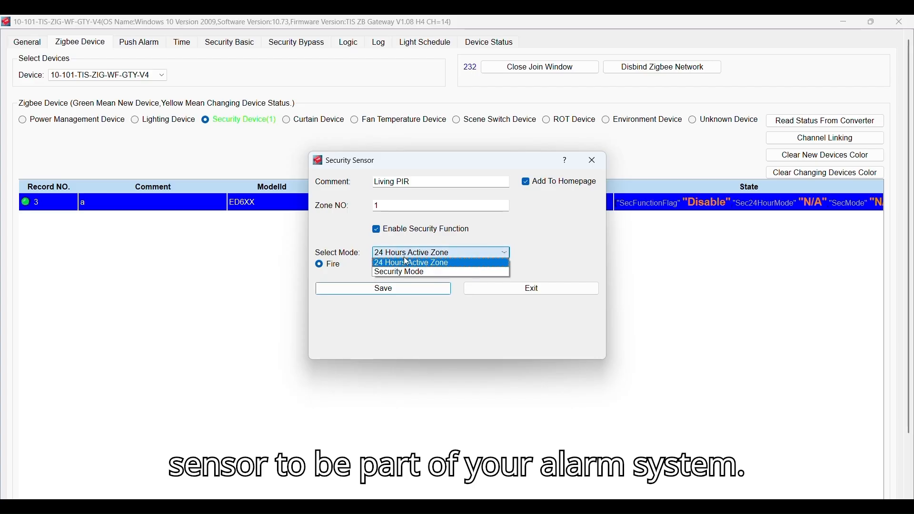
left_click(408, 272)
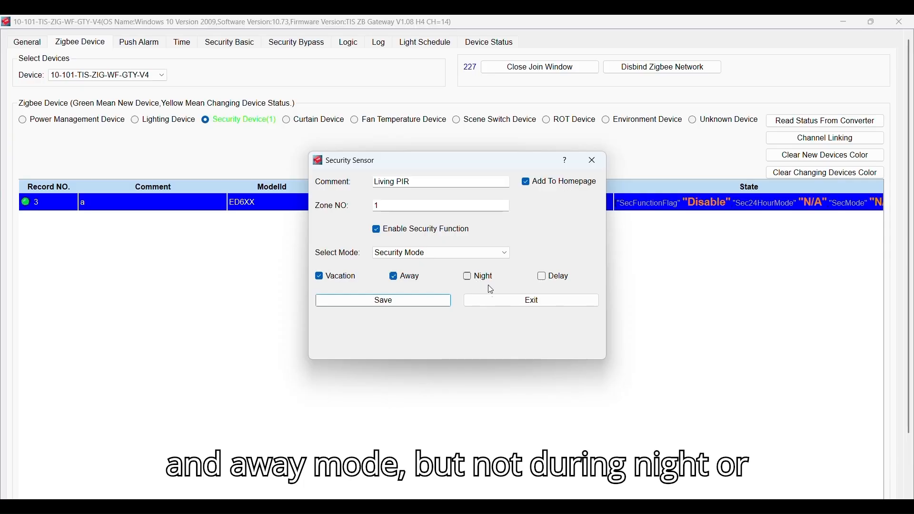
left_click(418, 302)
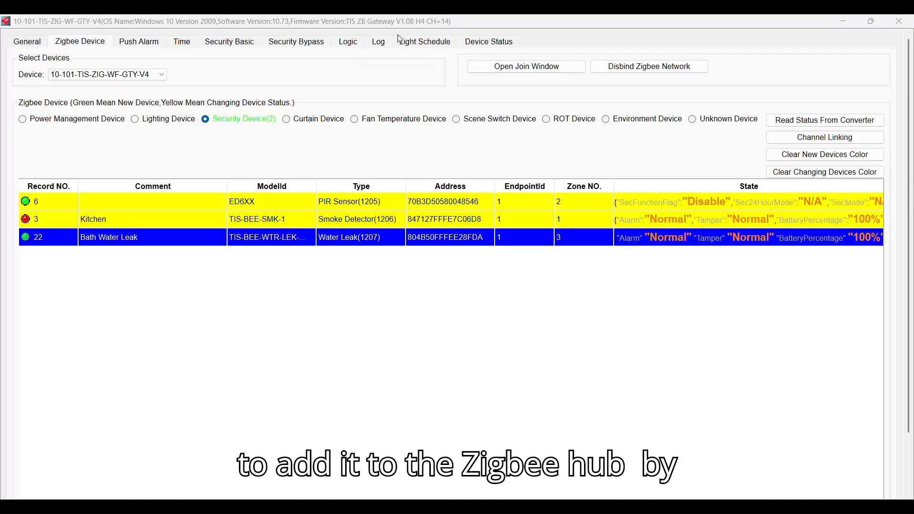
Step: Open the join window and set the newly joined door contact's comment to Entry Door
left_click(524, 67)
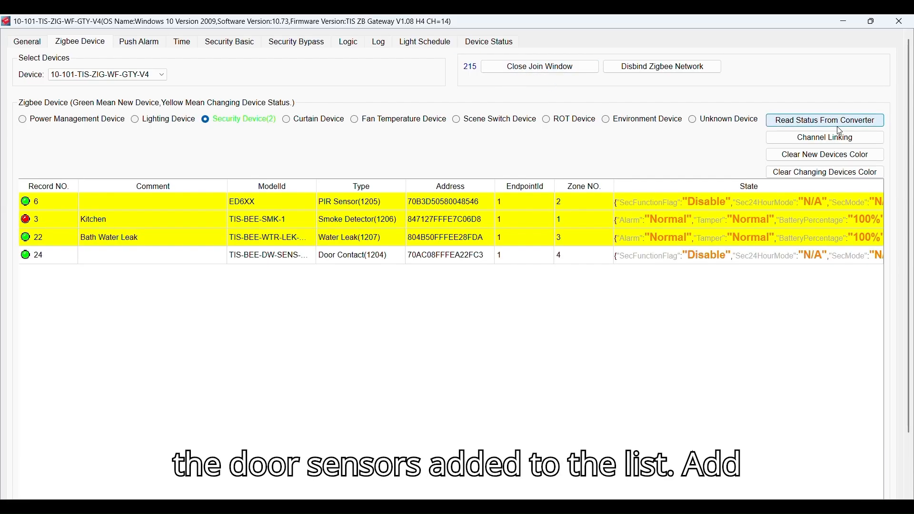
left_click(362, 255)
double_click(367, 255)
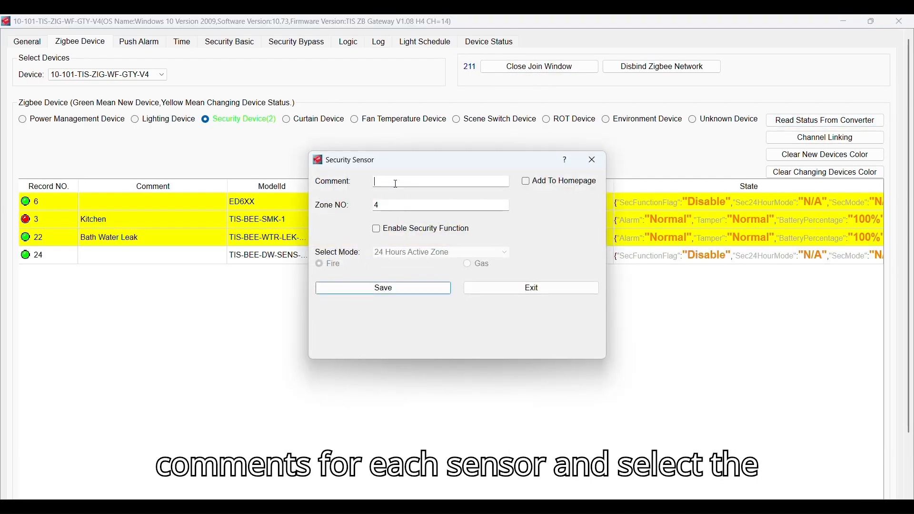
type("Entr")
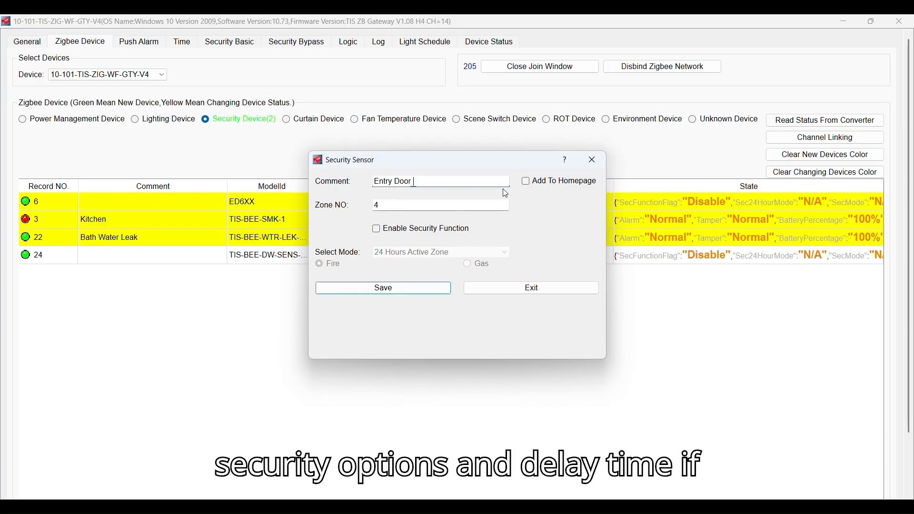
type("y Door")
Step: Add the door contact to the homepage and enable its security function in Security Mode with Vacation and Away
left_click(527, 182)
left_click(382, 234)
left_click(400, 252)
left_click(409, 270)
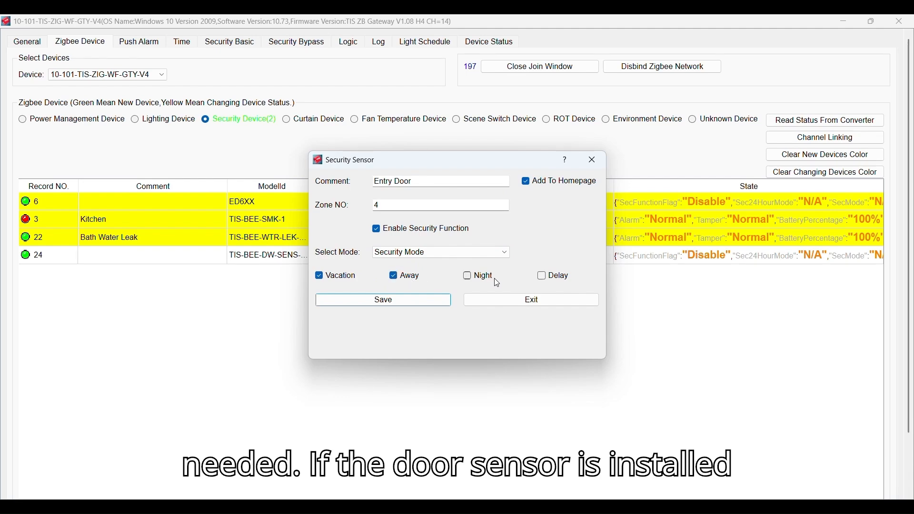
Step: Enable Night and a 1X Delay for the Entry Door sensor, save the settings and close the dialog
left_click(562, 278)
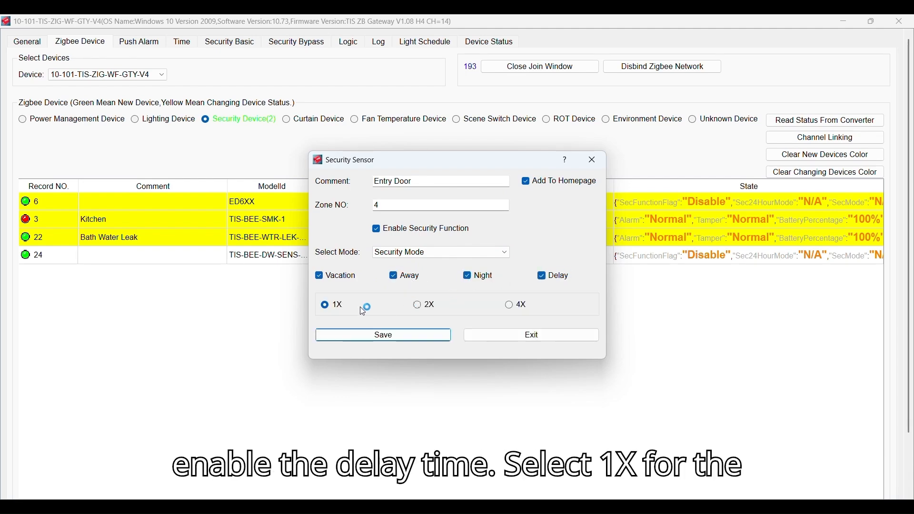
left_click(419, 307)
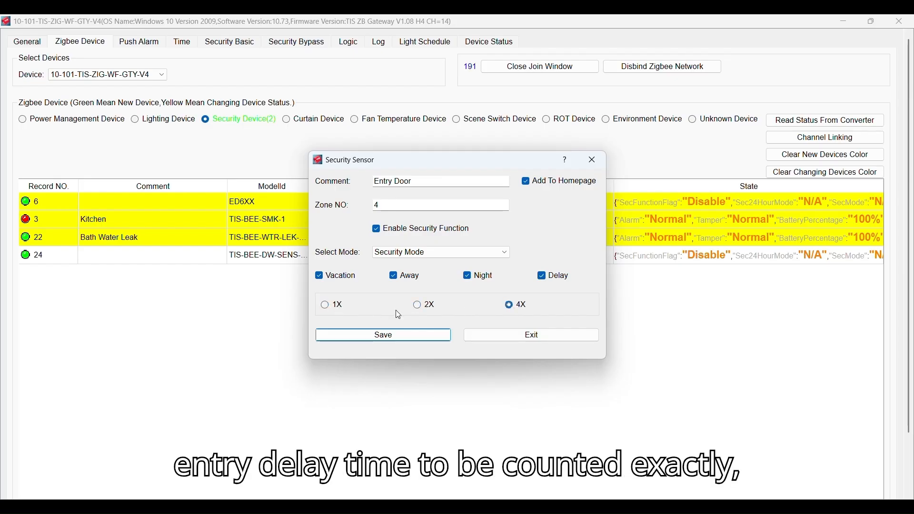
left_click(334, 308)
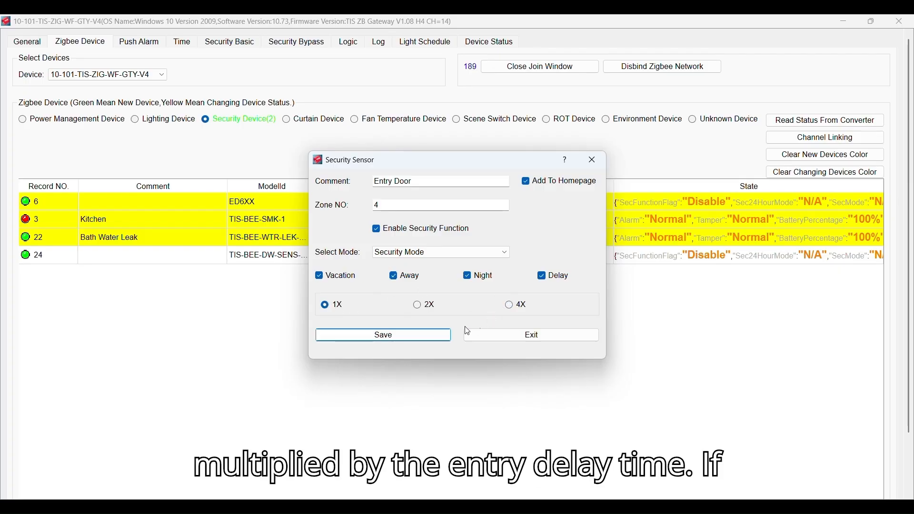
left_click(429, 339)
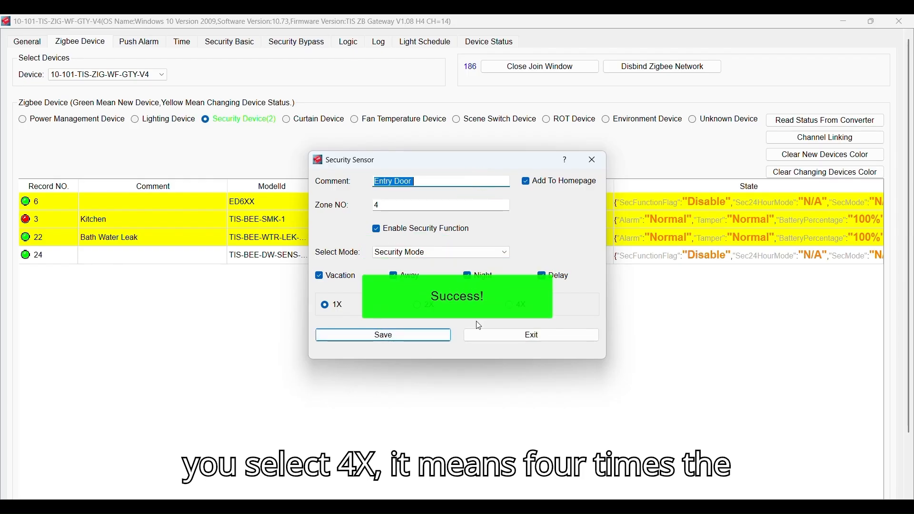
left_click(497, 338)
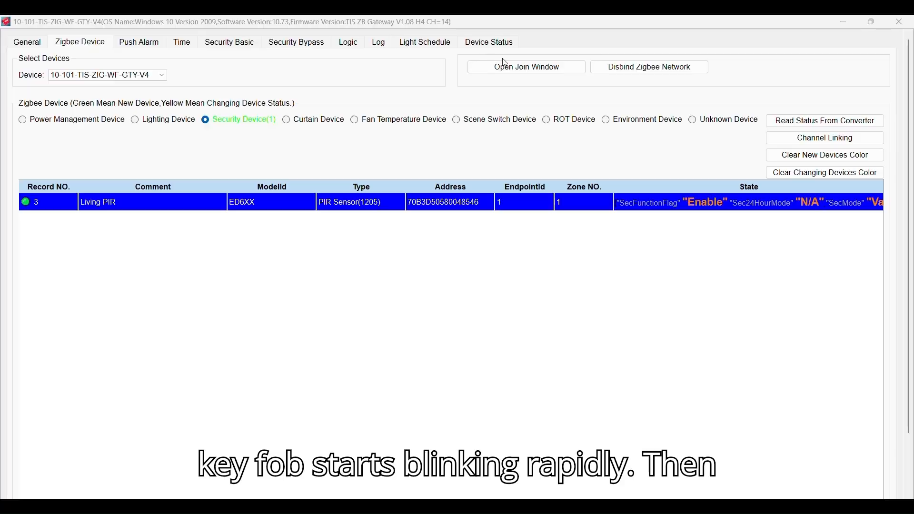
Step: Open the join window and set the newly joined key fob's comment to KeyFOB
left_click(521, 66)
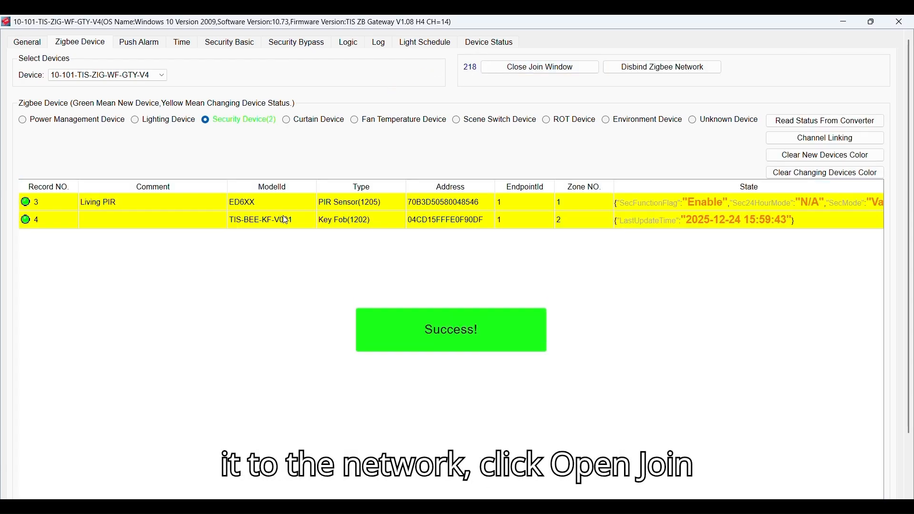
double_click(419, 220)
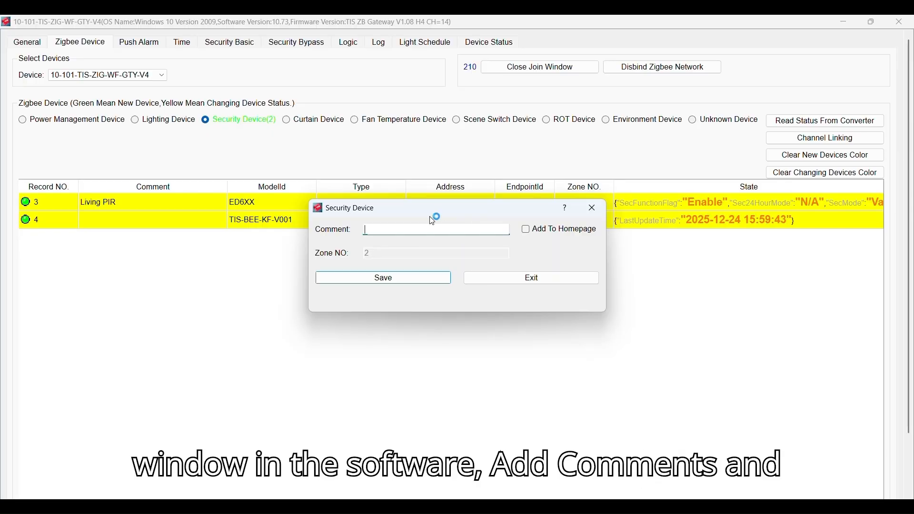
type("KeyFOB")
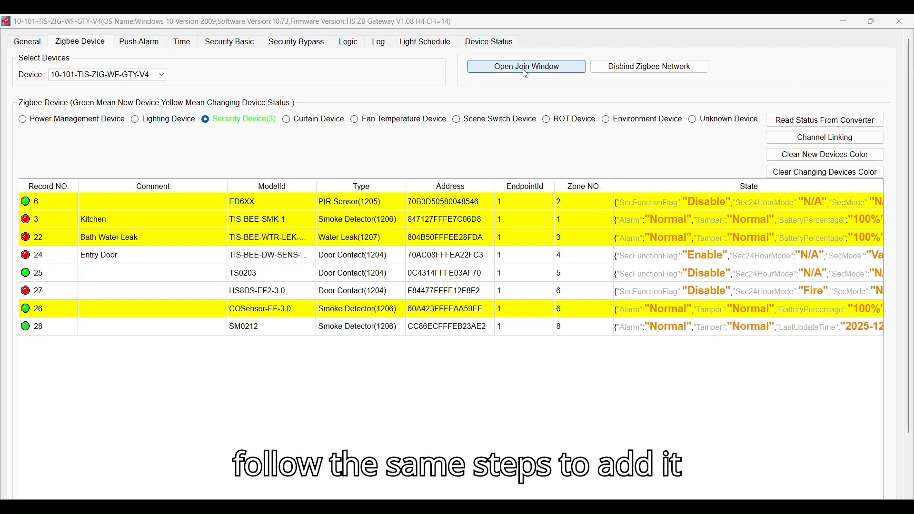
Step: Open the join window, then set the siren's flasher to No and its duration to 60 s and save
left_click(517, 74)
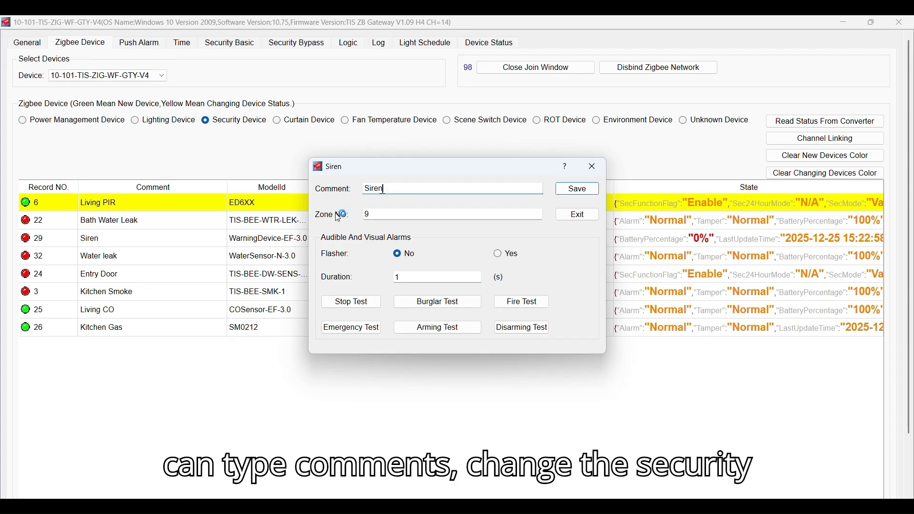
left_click(386, 214)
left_click(379, 213)
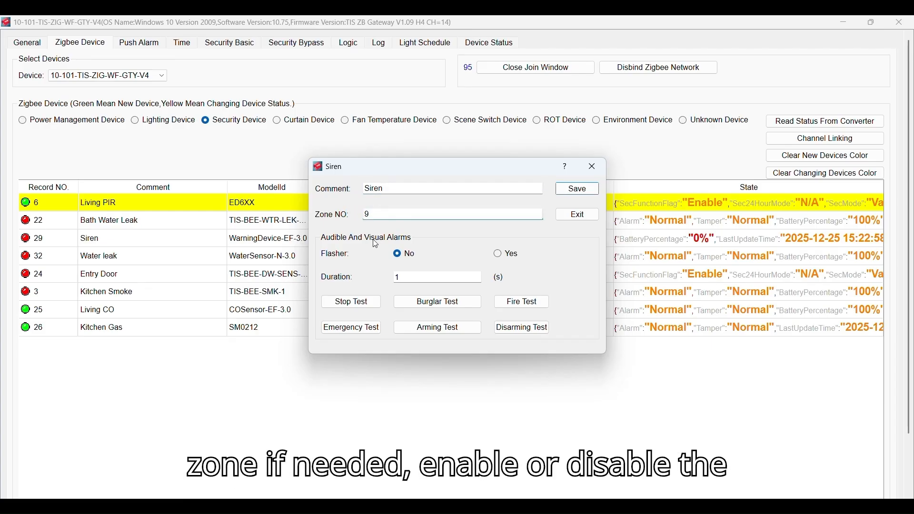
left_click(508, 255)
left_click(410, 256)
double_click(415, 276)
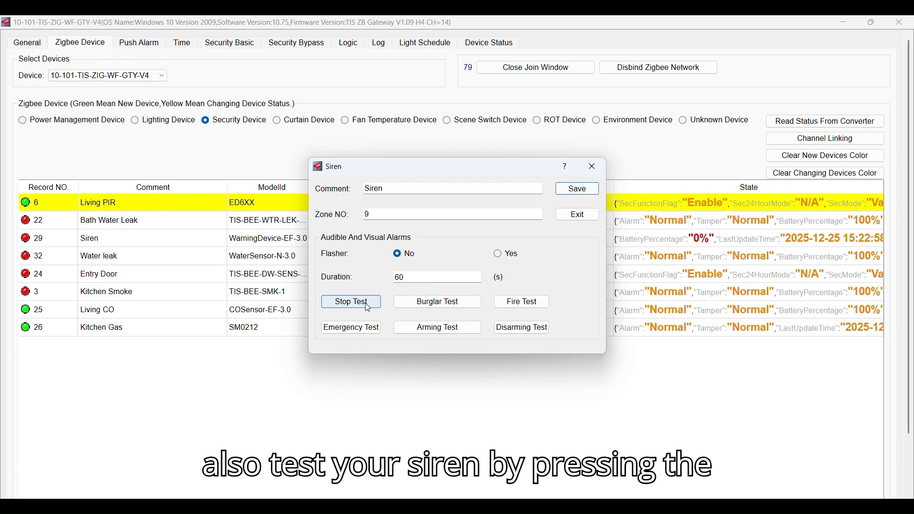
left_click(578, 190)
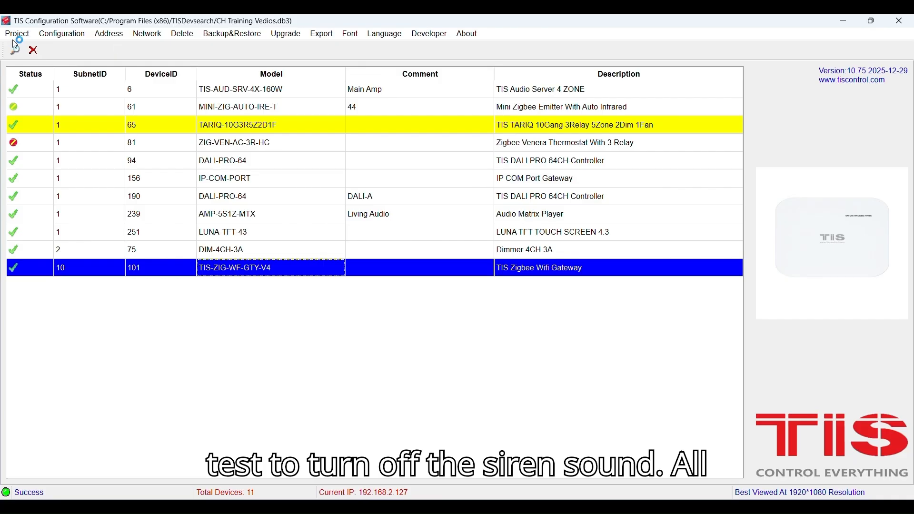
Step: Open the homepage settings in the project configuration and view the security sensors
left_click(14, 35)
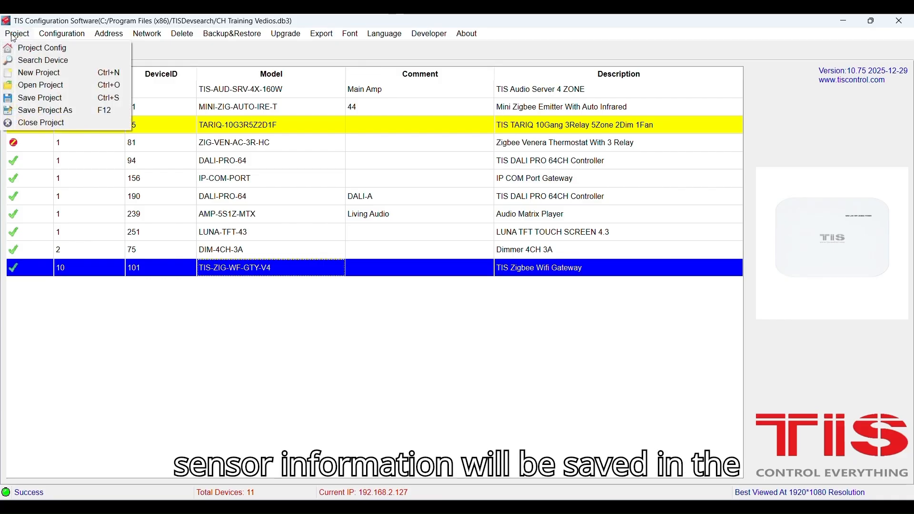
left_click(48, 51)
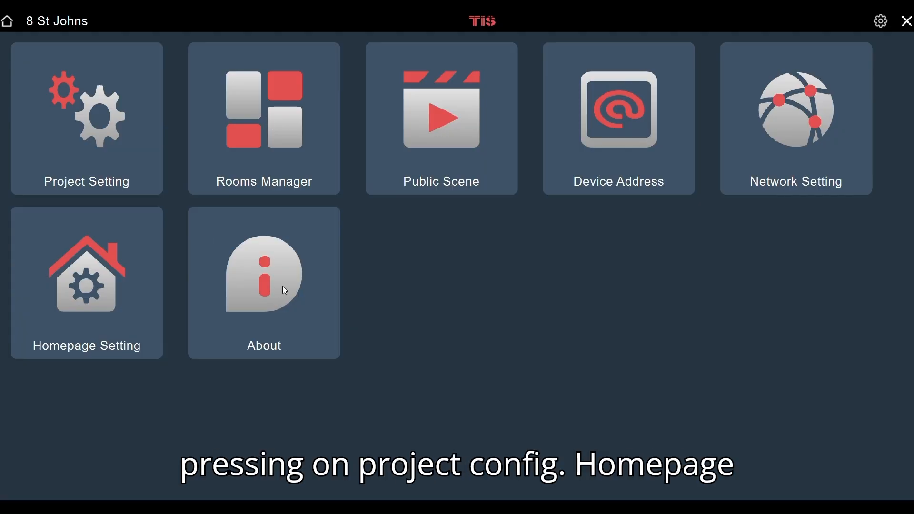
left_click(100, 284)
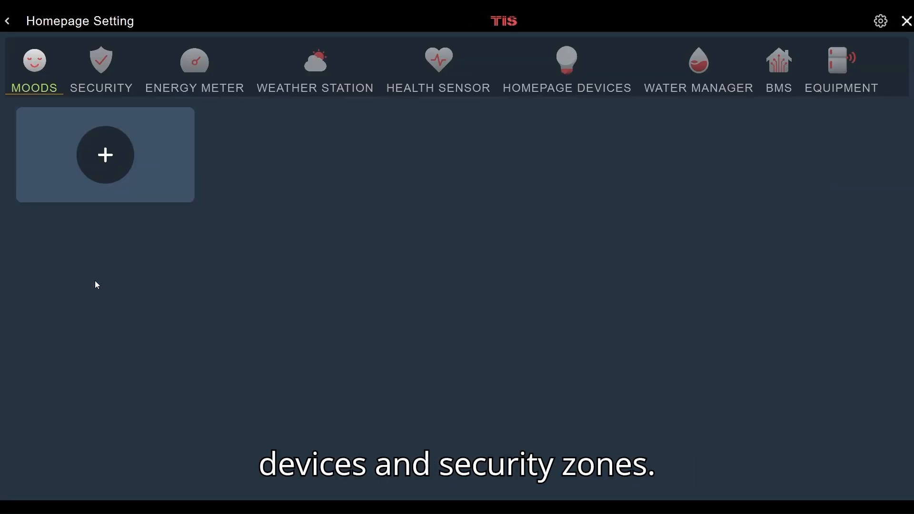
left_click(107, 82)
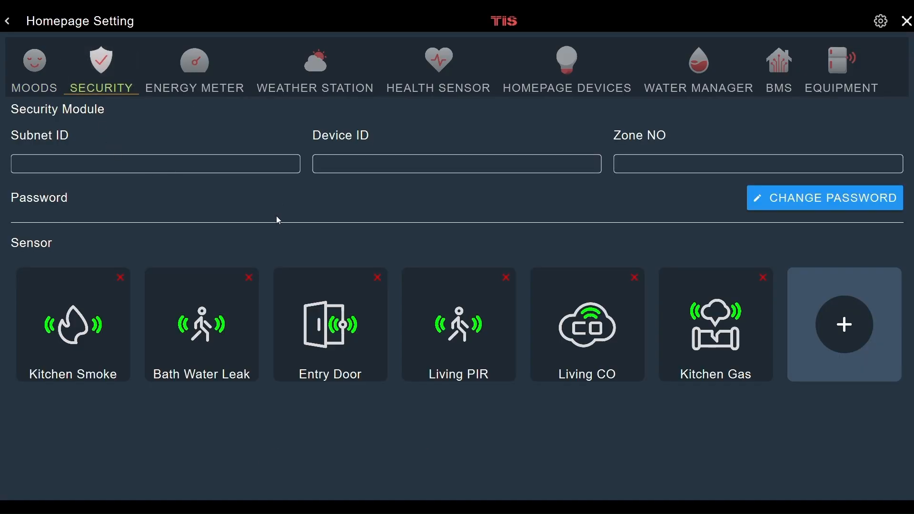